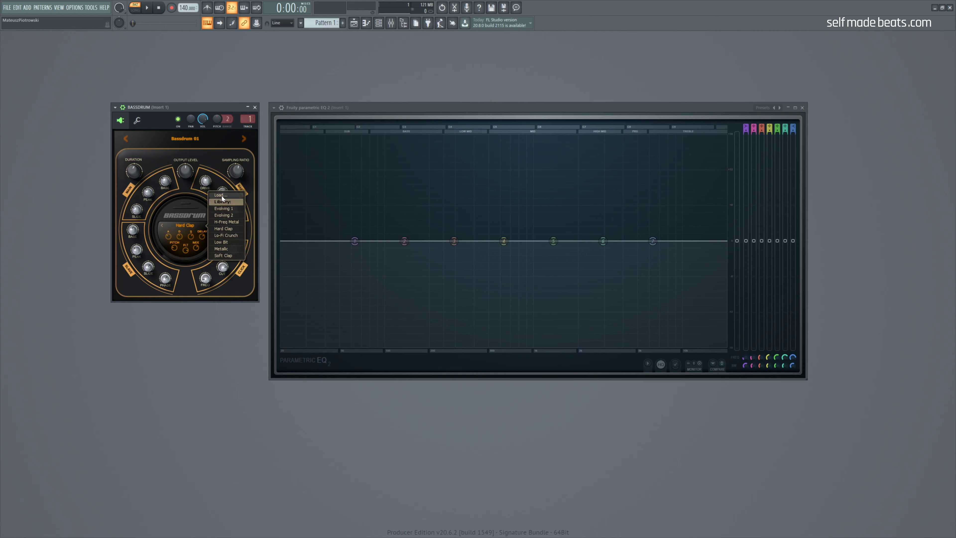
Step: Look through the sample folders in the Browser, collapse the open drum folders and hide the Browser again
{"action": "left_click", "coordinate": [352, 62]}
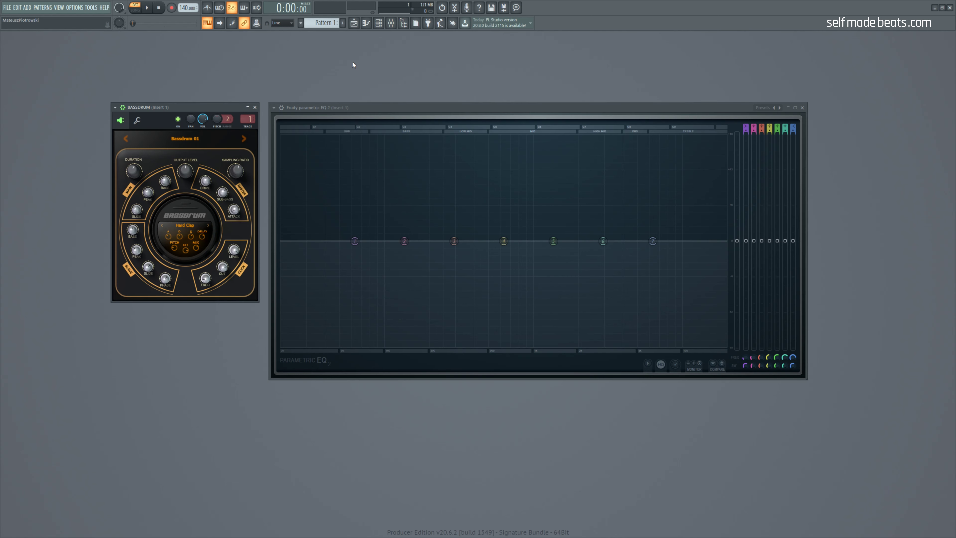
{"action": "left_click", "coordinate": [403, 24]}
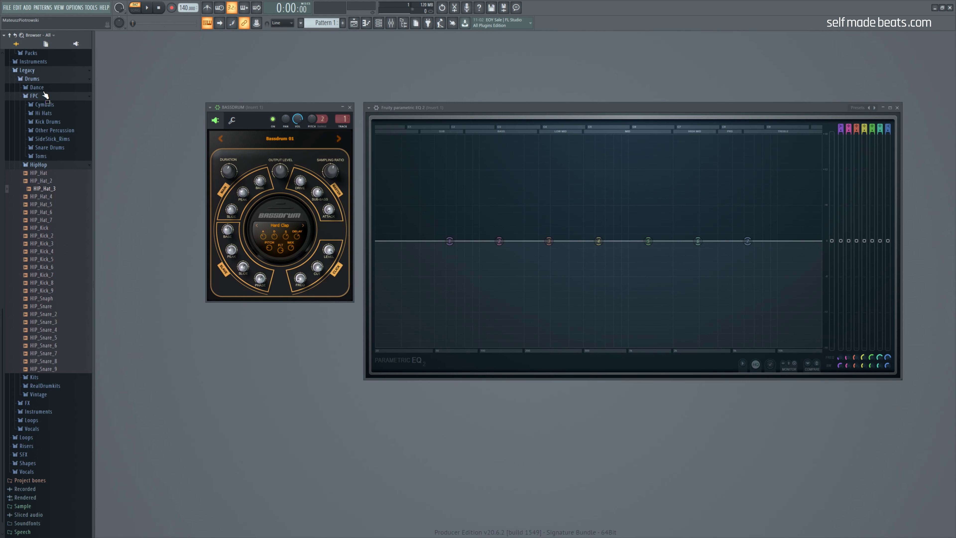
{"action": "left_click", "coordinate": [42, 77]}
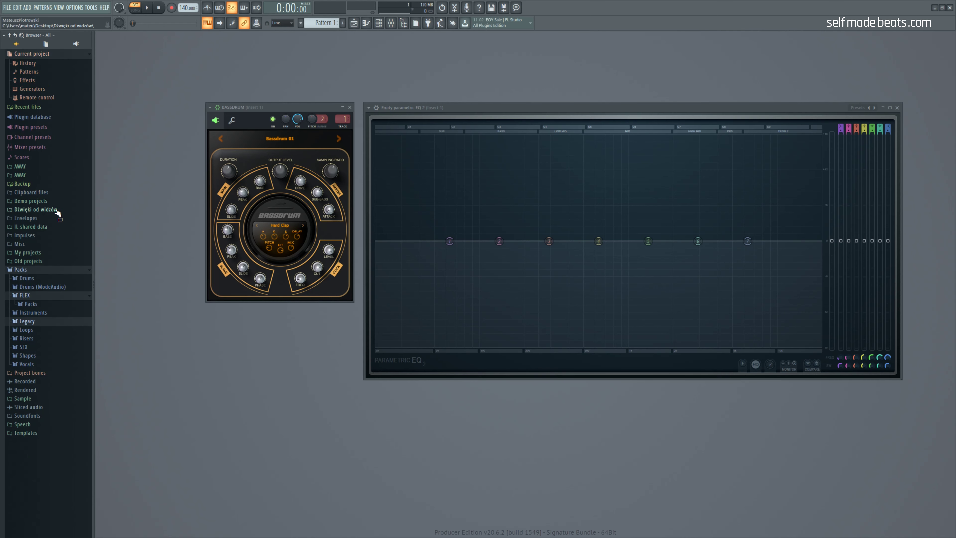
{"action": "left_click", "coordinate": [403, 23]}
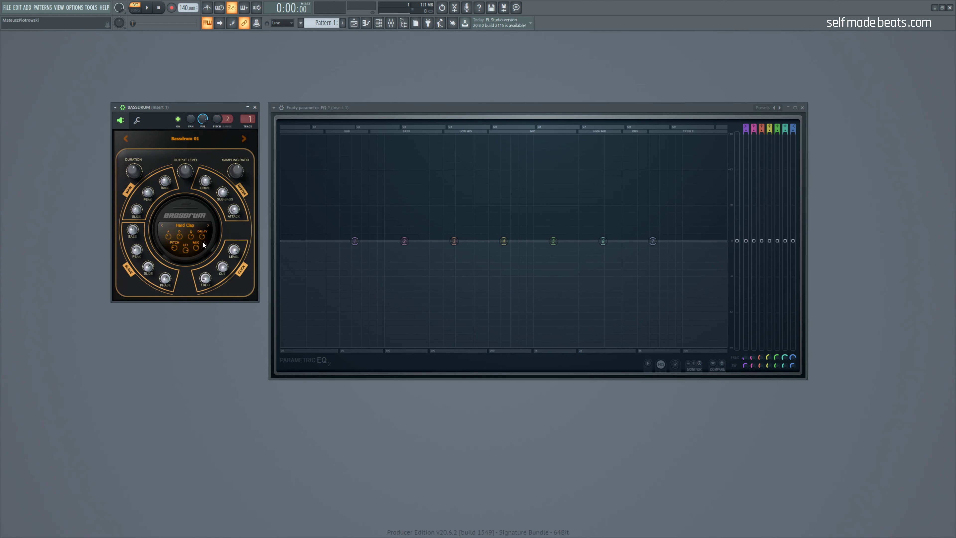
Step: Adjust the Hard Clap sample's envelope, delay, pitch and mix controls at the centre of the Bassdrum plugin
{"action": "left_click", "coordinate": [196, 249]}
{"action": "mouse_move", "coordinate": [196, 248]}
{"action": "left_mouse_down"}
{"action": "mouse_move", "coordinate": [198, 267]}
{"action": "mouse_move", "coordinate": [190, 239]}
{"action": "left_mouse_up"}
{"action": "left_click_drag", "start_coordinate": [191, 236], "coordinate": [191, 237]}
{"action": "left_click_drag", "start_coordinate": [169, 237], "coordinate": [168, 225]}
{"action": "mouse_move", "coordinate": [169, 224]}
{"action": "left_mouse_down"}
{"action": "mouse_move", "coordinate": [168, 239]}
{"action": "mouse_move", "coordinate": [180, 233]}
{"action": "left_mouse_up"}
{"action": "mouse_move", "coordinate": [191, 236]}
{"action": "left_mouse_down"}
{"action": "mouse_move", "coordinate": [179, 228]}
{"action": "mouse_move", "coordinate": [179, 240]}
{"action": "mouse_move", "coordinate": [191, 228]}
{"action": "left_mouse_up"}
{"action": "left_click_drag", "start_coordinate": [201, 236], "coordinate": [201, 236]}
{"action": "left_click_drag", "start_coordinate": [203, 235], "coordinate": [184, 248]}
{"action": "left_click_drag", "start_coordinate": [175, 251], "coordinate": [196, 251]}
Step: Adjust the main oscillator's Base, trying 38 Hz, along with its Peak and Slope in Bassdrum
{"action": "left_click", "coordinate": [168, 185]}
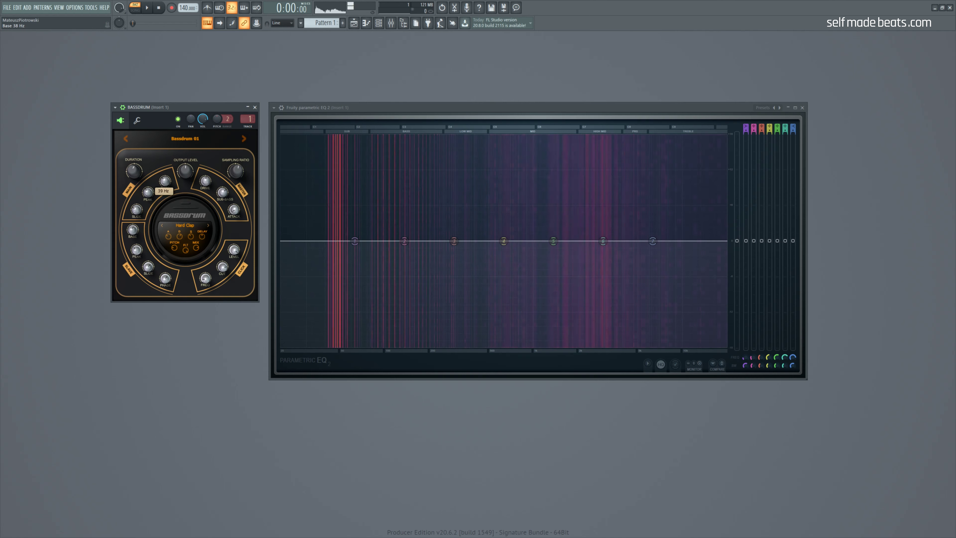
{"action": "left_click_drag", "start_coordinate": [168, 184], "coordinate": [154, 207]}
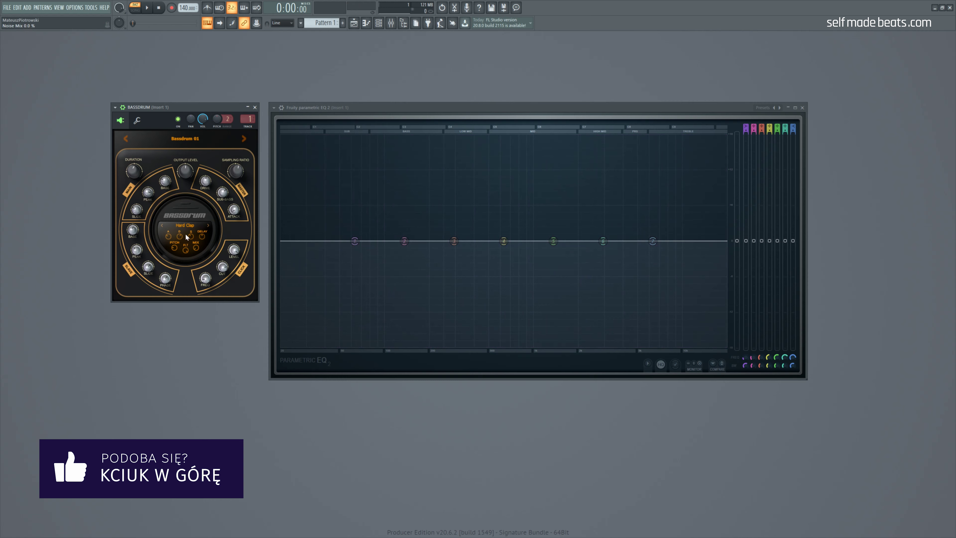
{"action": "mouse_move", "coordinate": [137, 209]}
{"action": "left_mouse_down"}
{"action": "mouse_move", "coordinate": [136, 198]}
{"action": "mouse_move", "coordinate": [136, 219]}
{"action": "mouse_move", "coordinate": [136, 210]}
{"action": "left_mouse_up"}
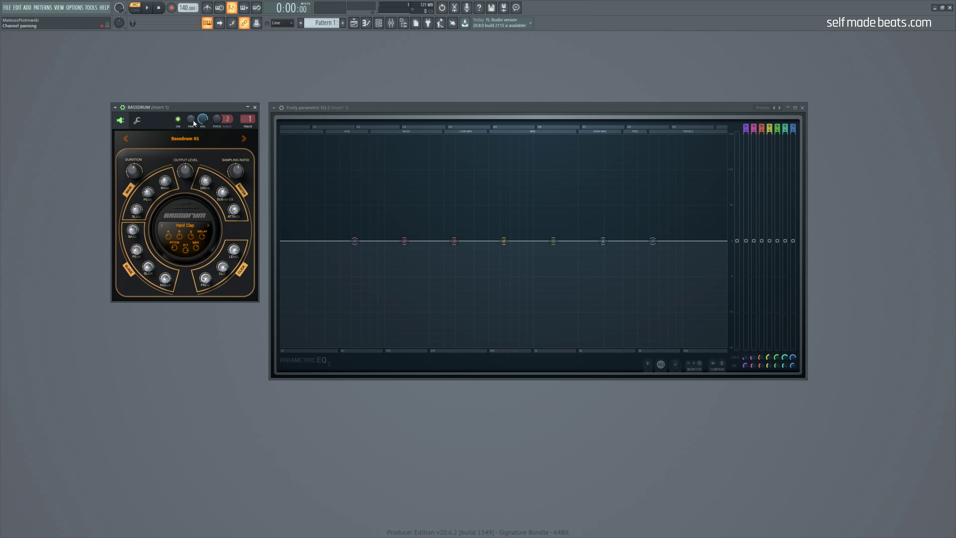
Step: Adjust the Base, Peak, Slope and amount of Bassdrum's second oscillator section while auditioning the kick
{"action": "left_click_drag", "start_coordinate": [196, 108], "coordinate": [190, 105]}
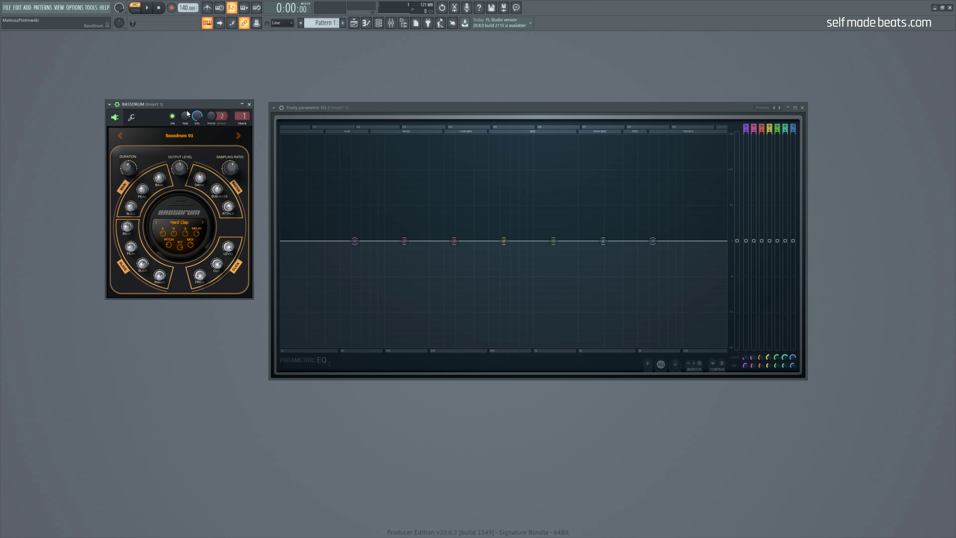
{"action": "left_click", "coordinate": [128, 230]}
{"action": "key", "text": "z"}
{"action": "left_click_drag", "start_coordinate": [157, 178], "coordinate": [158, 179]}
{"action": "left_click_drag", "start_coordinate": [131, 249], "coordinate": [146, 265]}
{"action": "left_click_drag", "start_coordinate": [159, 275], "coordinate": [160, 278]}
Step: Set the Click amount to 41.9 % and sweep the Click Cut between 100 % and 11.4 % while auditioning the kick
{"action": "scroll", "coordinate": [231, 251], "scroll_direction": "down", "scroll_amount": 3}
{"action": "scroll", "coordinate": [231, 246], "scroll_direction": "down", "scroll_amount": 10}
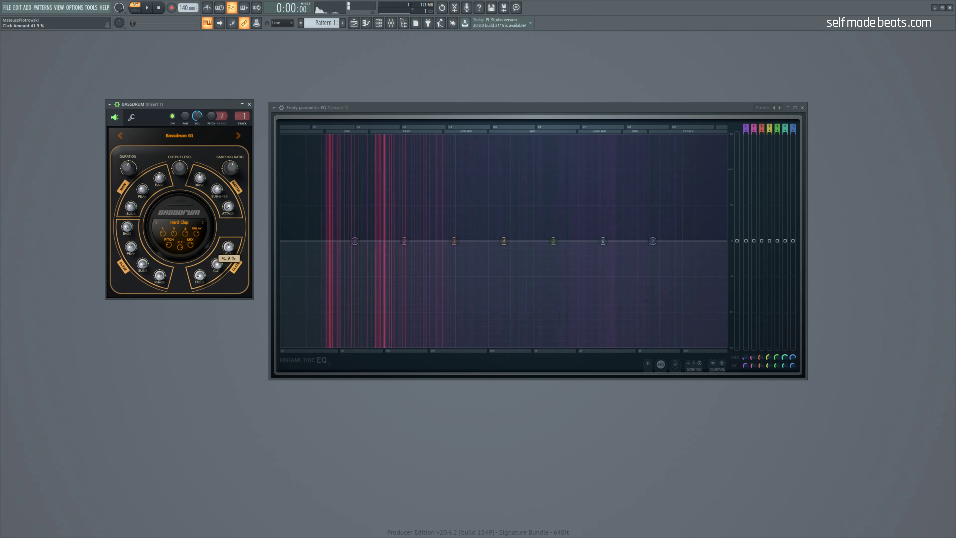
{"action": "scroll", "coordinate": [217, 265], "scroll_direction": "down", "scroll_amount": 3}
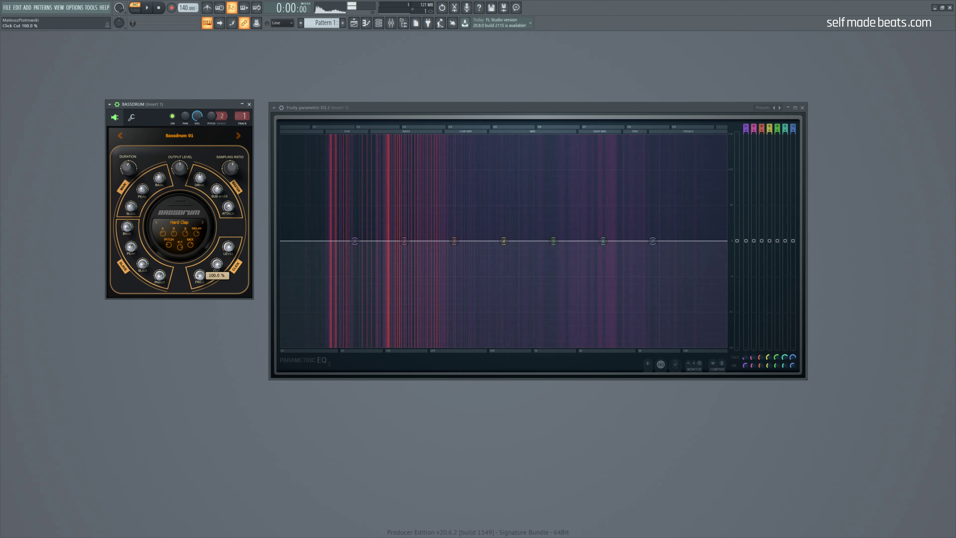
{"action": "scroll", "coordinate": [217, 263], "scroll_direction": "down", "scroll_amount": 7}
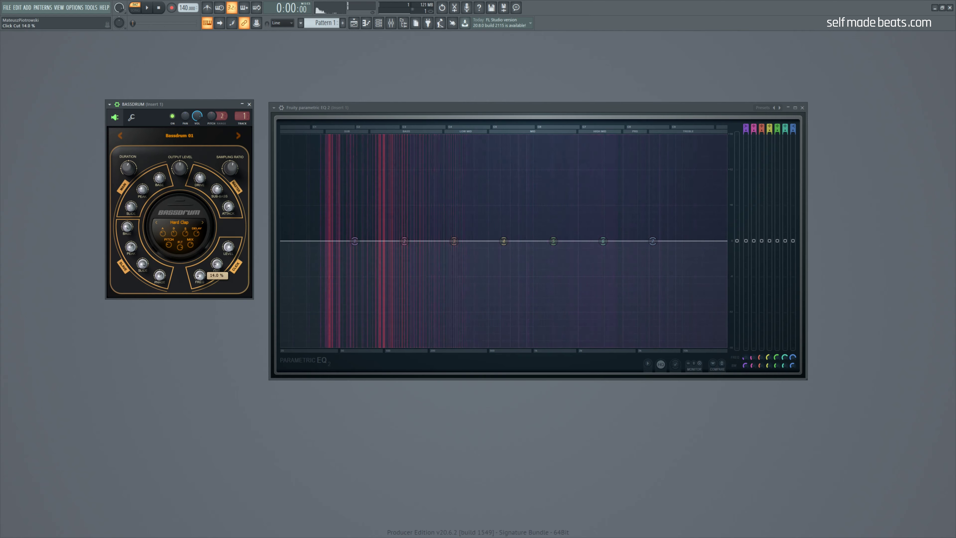
{"action": "scroll", "coordinate": [216, 263], "scroll_direction": "down", "scroll_amount": 15}
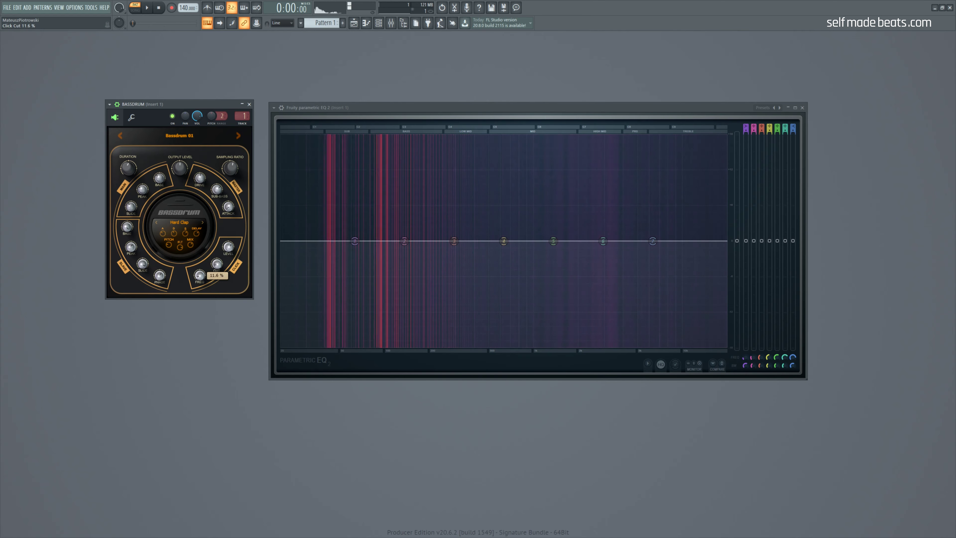
{"action": "scroll", "coordinate": [217, 268], "scroll_direction": "up", "scroll_amount": 1}
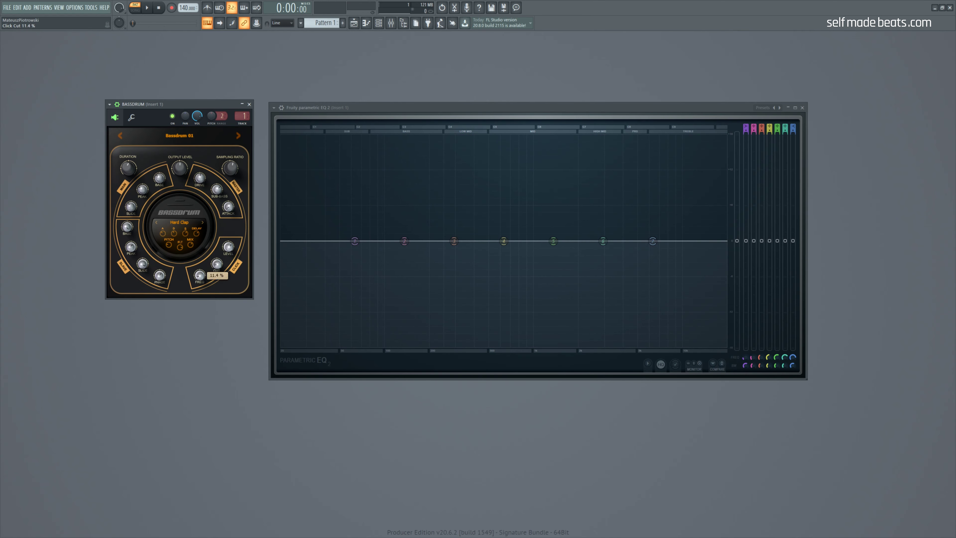
{"action": "scroll", "coordinate": [218, 269], "scroll_direction": "up", "scroll_amount": 1}
{"action": "key", "text": "z"}
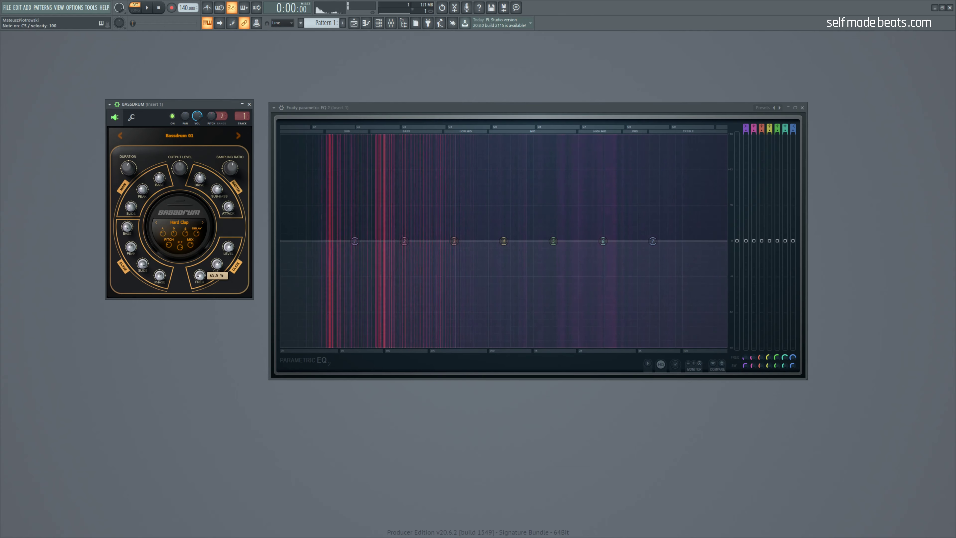
Step: Set the Click Freq to 16.0 %, auditioning the kick at different frequencies
{"action": "scroll", "coordinate": [199, 274], "scroll_direction": "up", "scroll_amount": 1}
{"action": "key", "text": "z"}
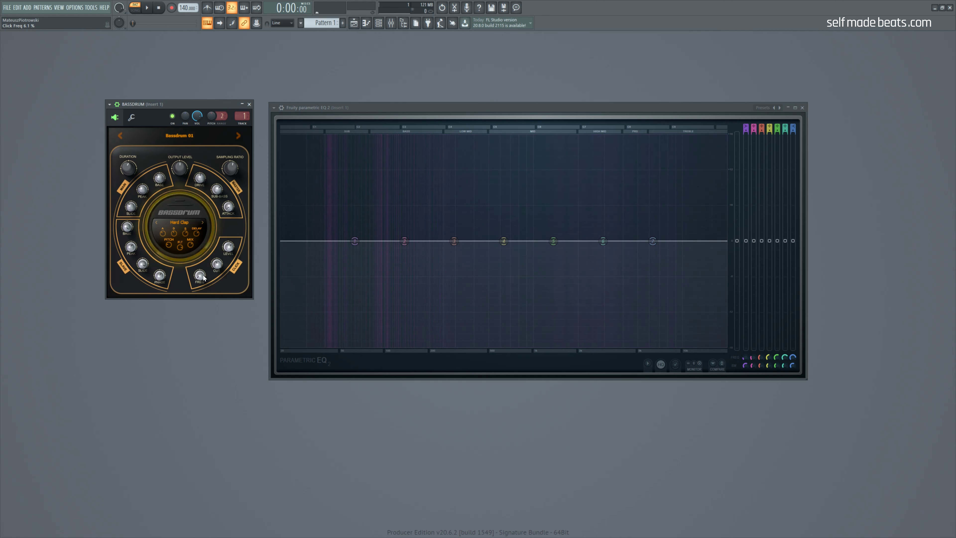
{"action": "scroll", "coordinate": [198, 280], "scroll_direction": "up", "scroll_amount": 1}
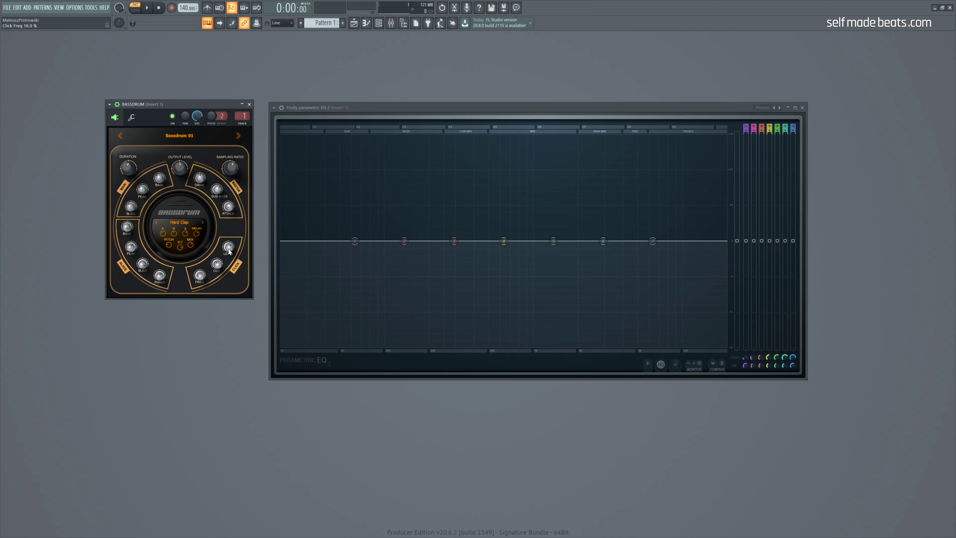
Step: Reposition the Bassdrum window and adjust the drive, sub and Attack controls of the section between Output Level and Click
{"action": "mouse_move", "coordinate": [186, 105]}
{"action": "left_mouse_down"}
{"action": "mouse_move", "coordinate": [184, 121]}
{"action": "mouse_move", "coordinate": [182, 98]}
{"action": "left_mouse_up"}
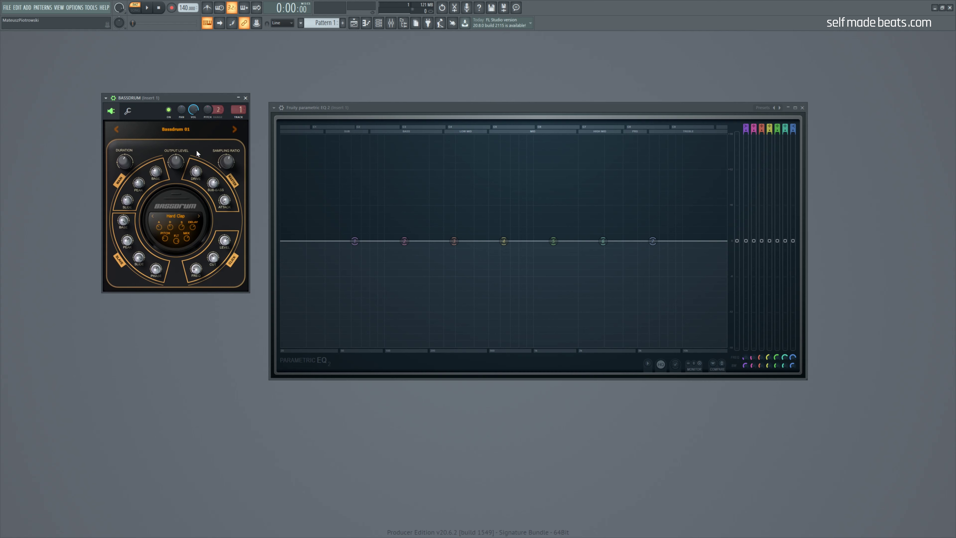
{"action": "left_click_drag", "start_coordinate": [211, 99], "coordinate": [214, 77]}
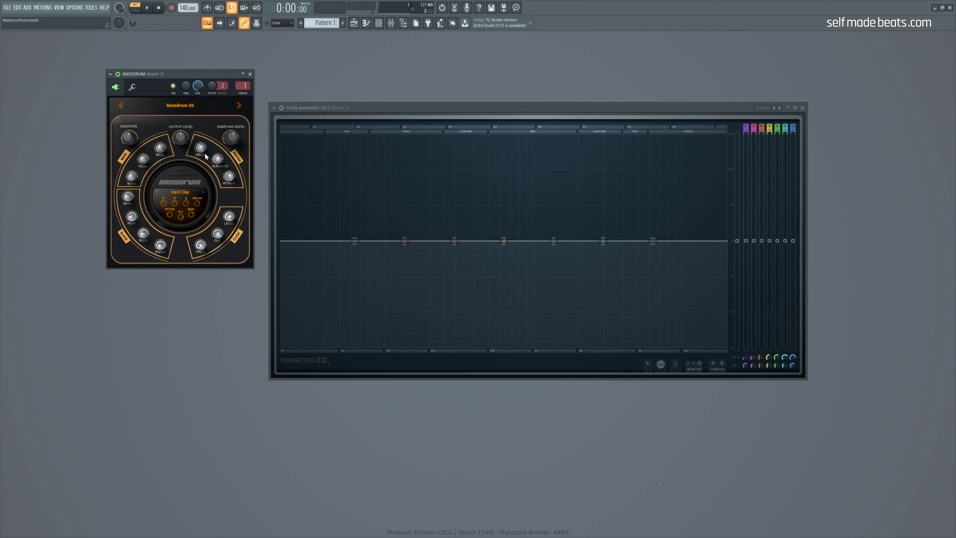
{"action": "mouse_move", "coordinate": [203, 152]}
{"action": "left_mouse_down"}
{"action": "mouse_move", "coordinate": [202, 177]}
{"action": "mouse_move", "coordinate": [202, 168]}
{"action": "left_mouse_up"}
{"action": "left_click", "coordinate": [218, 162]}
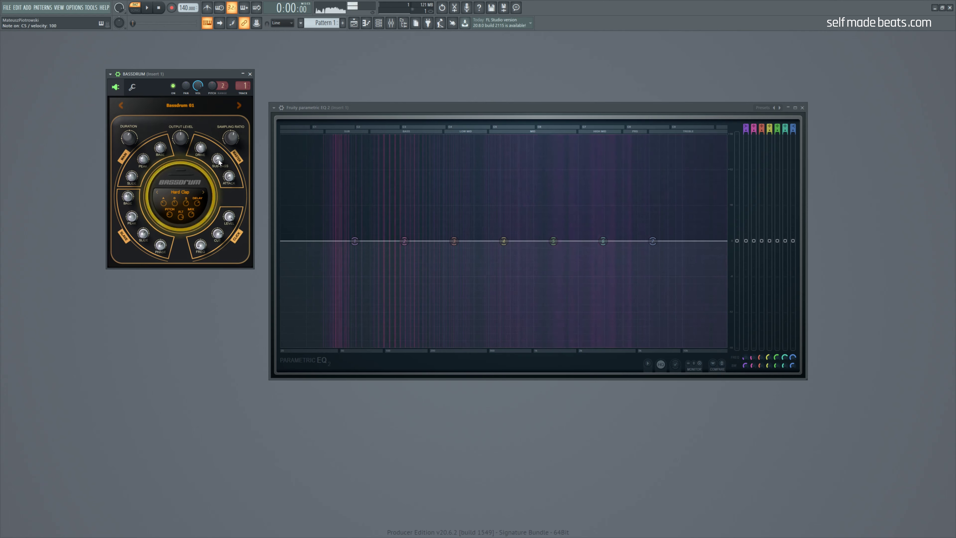
{"action": "left_click_drag", "start_coordinate": [218, 162], "coordinate": [229, 176]}
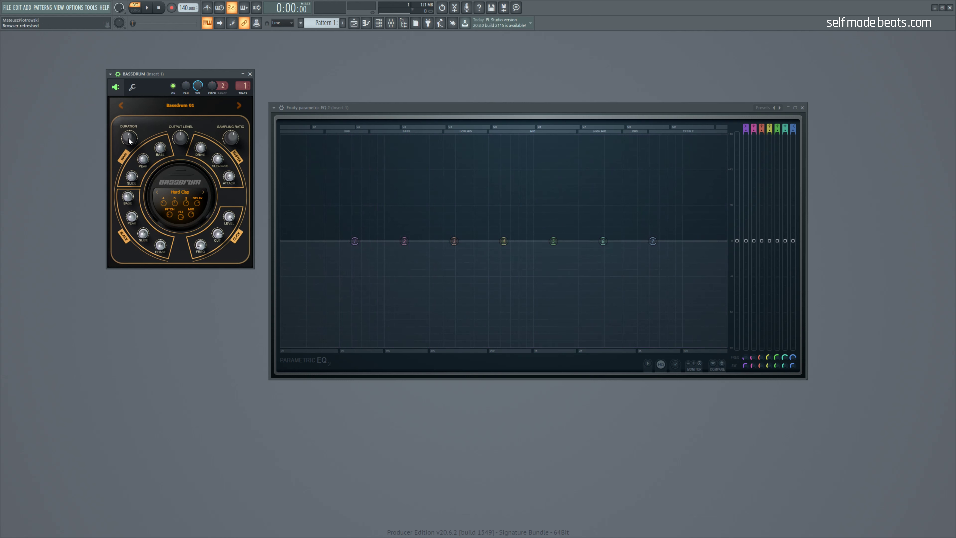
Step: Set the kick's Duration to 55.9 % and audition the sound
{"action": "key", "text": "z"}
{"action": "key", "text": "z"}
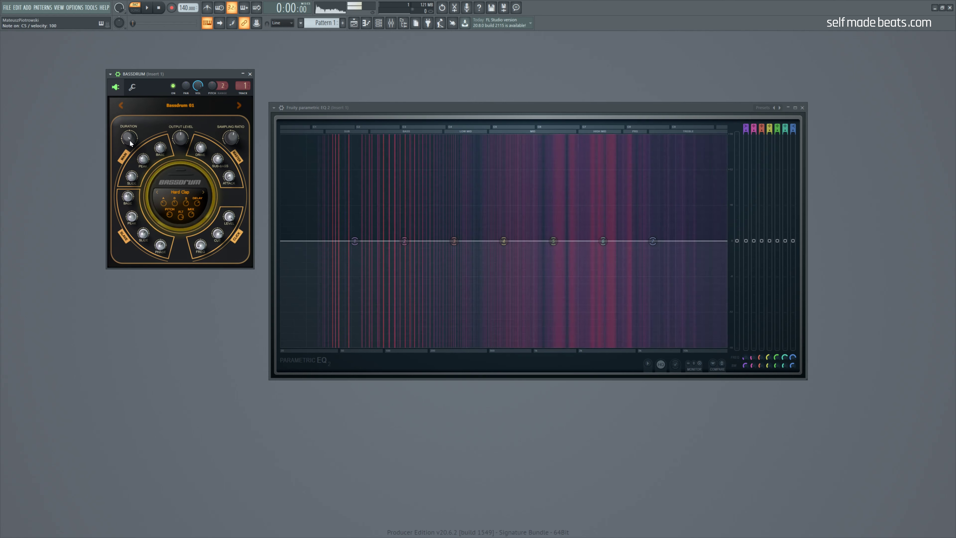
{"action": "left_click", "coordinate": [129, 141]}
{"action": "left_click_drag", "start_coordinate": [128, 142], "coordinate": [128, 143]}
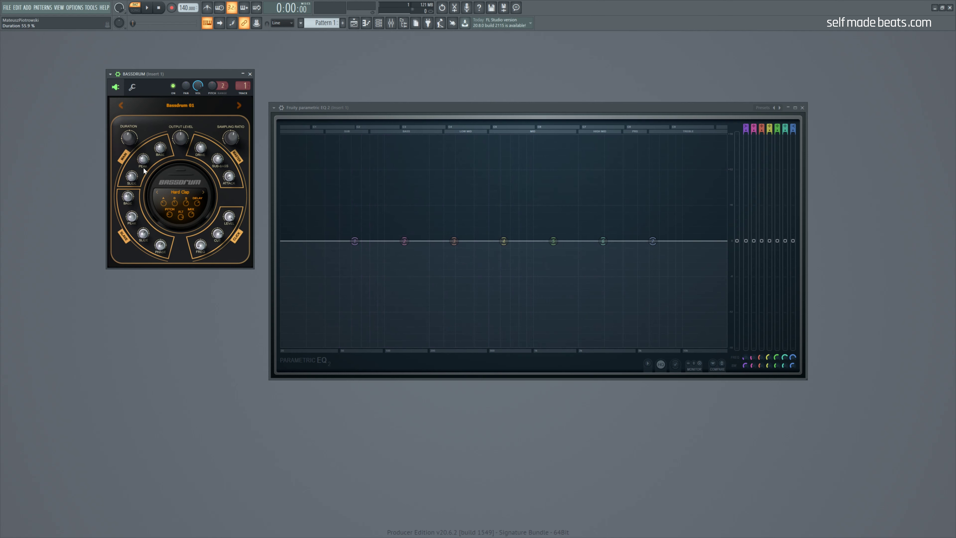
{"action": "key", "text": "z"}
Step: Adjust Bassdrum's Output Level while auditioning the kick
{"action": "left_click", "coordinate": [180, 138]}
{"action": "key", "text": "z"}
{"action": "left_click_drag", "start_coordinate": [180, 137], "coordinate": [180, 138]}
Step: Adjust the Sampling Ratio while auditioning the kick, and close all open windows
{"action": "left_click", "coordinate": [230, 138]}
{"action": "left_click_drag", "start_coordinate": [231, 138], "coordinate": [231, 132]}
{"action": "left_click_drag", "start_coordinate": [233, 138], "coordinate": [233, 136]}
{"action": "key", "text": "z"}
{"action": "mouse_move", "coordinate": [234, 139]}
{"action": "left_mouse_down"}
{"action": "mouse_move", "coordinate": [234, 129]}
{"action": "mouse_move", "coordinate": [232, 140]}
{"action": "left_mouse_up"}
{"action": "key", "text": "F12"}
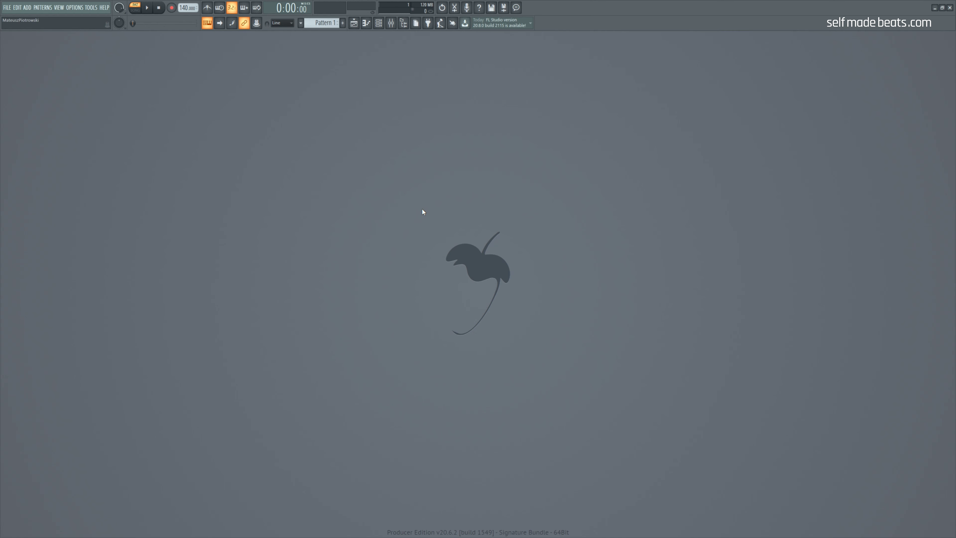